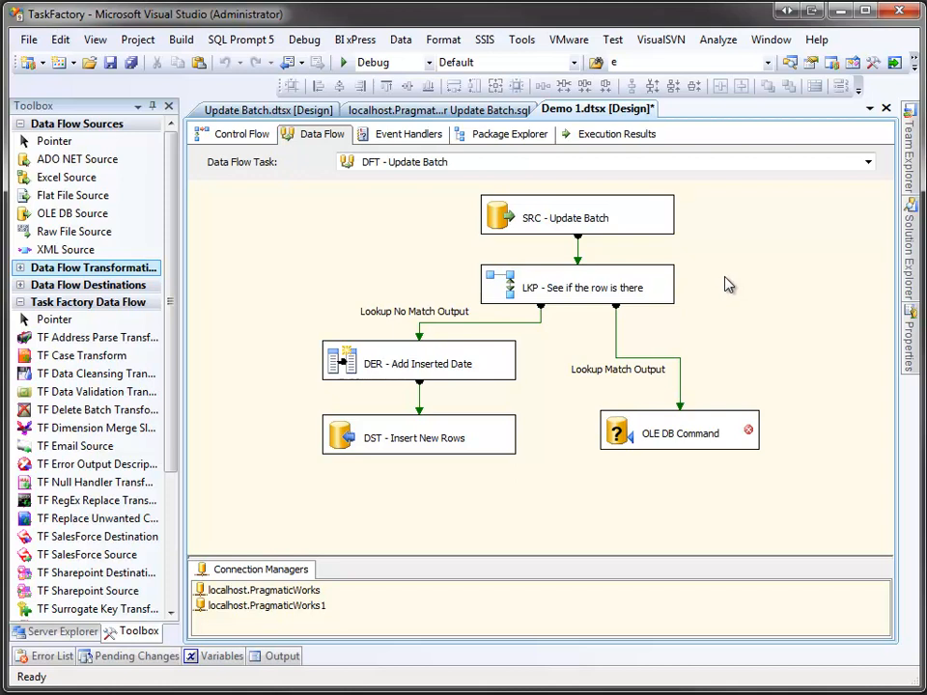
- Examine the source and destination table rows in the Update Batch.sql query results, then return to the Demo 1 package
{"action": "left_click", "coordinate": [499, 112]}
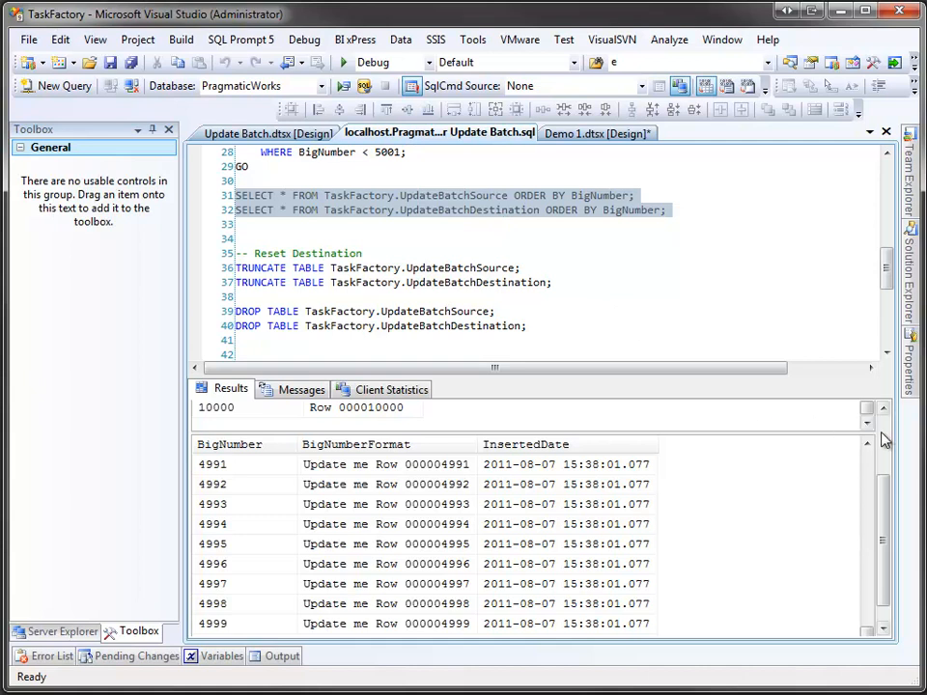
{"action": "left_click_drag", "start_coordinate": [882, 434], "coordinate": [881, 536]}
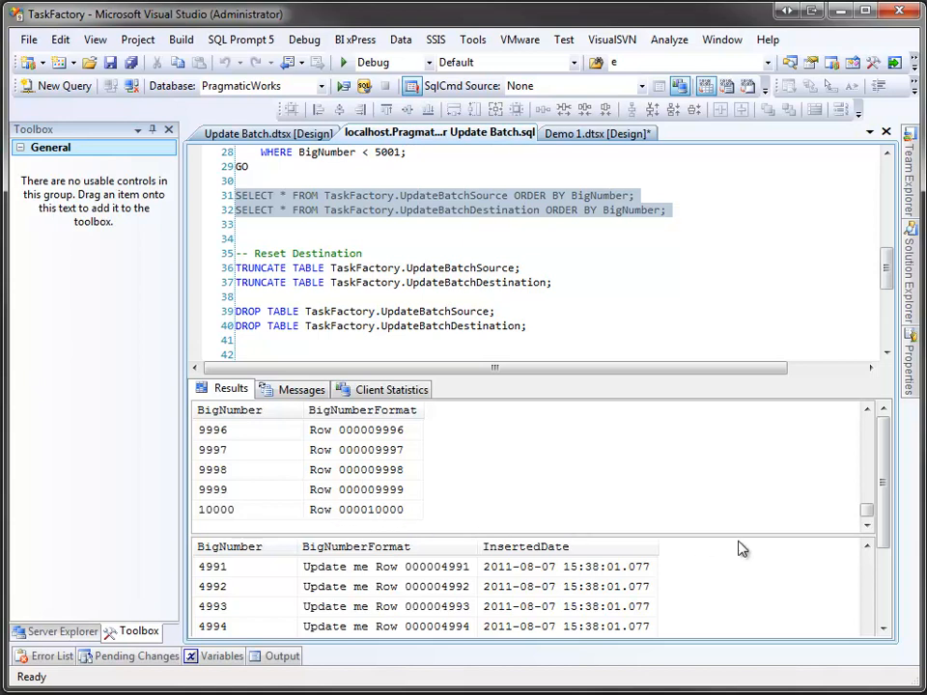
{"action": "left_click_drag", "start_coordinate": [889, 538], "coordinate": [887, 616]}
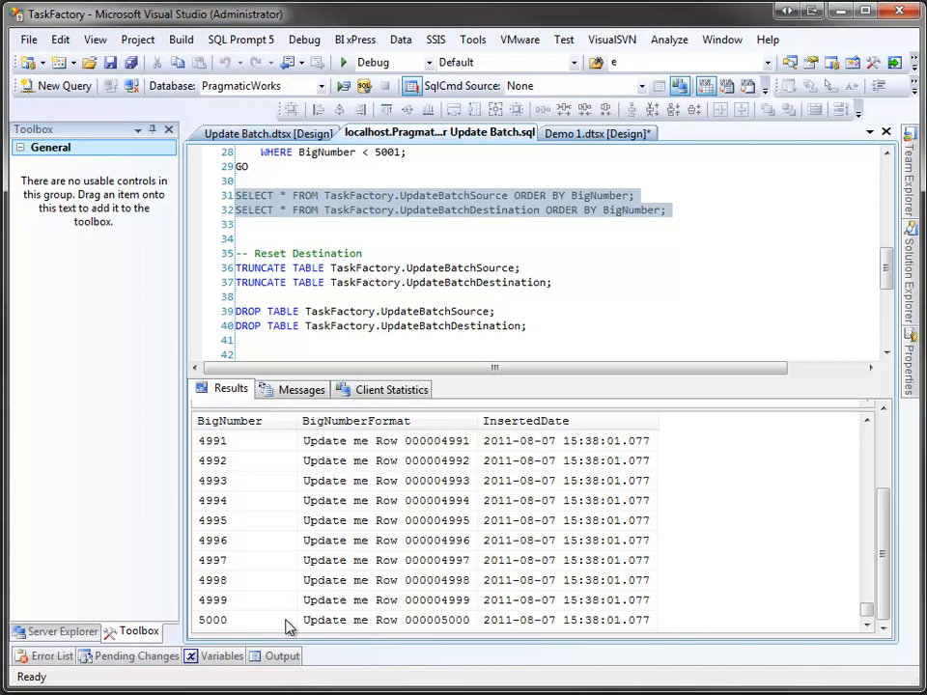
{"action": "left_click", "coordinate": [591, 137]}
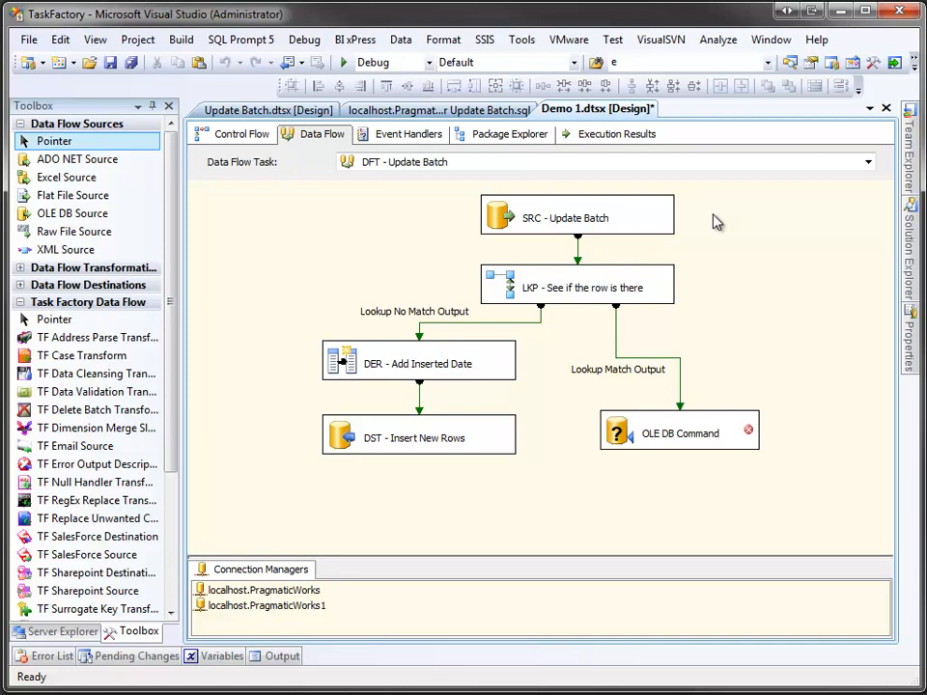
- Review the connection and column settings of the SRC - Update Batch source
{"action": "double_click", "coordinate": [514, 221]}
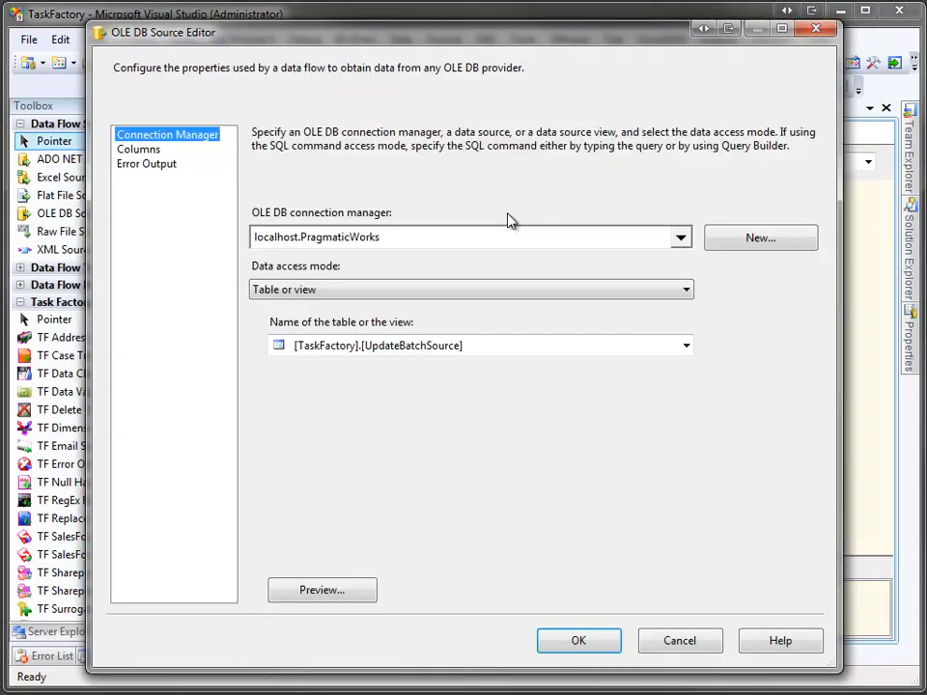
{"action": "left_click", "coordinate": [149, 153]}
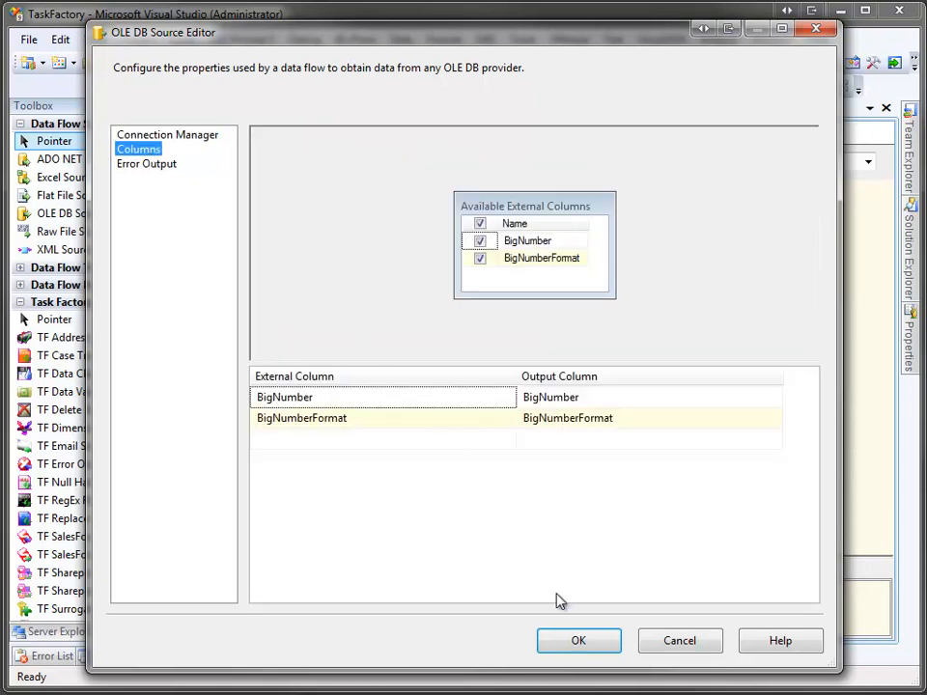
{"action": "left_click", "coordinate": [577, 641]}
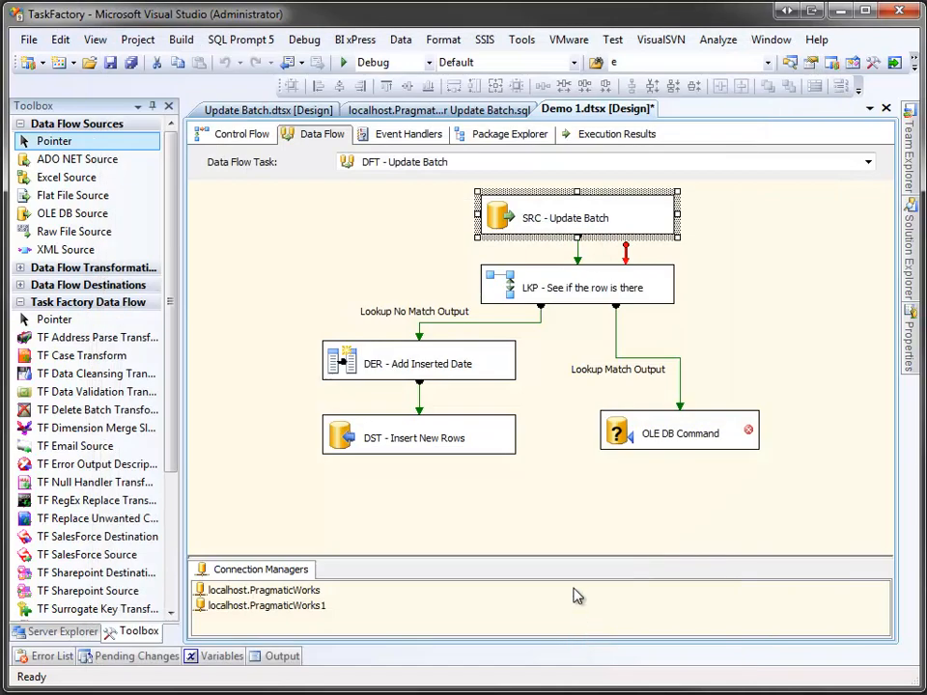
- Review the cache mode, connection and column matching of the LKP - See if the row is there lookup
{"action": "double_click", "coordinate": [502, 287]}
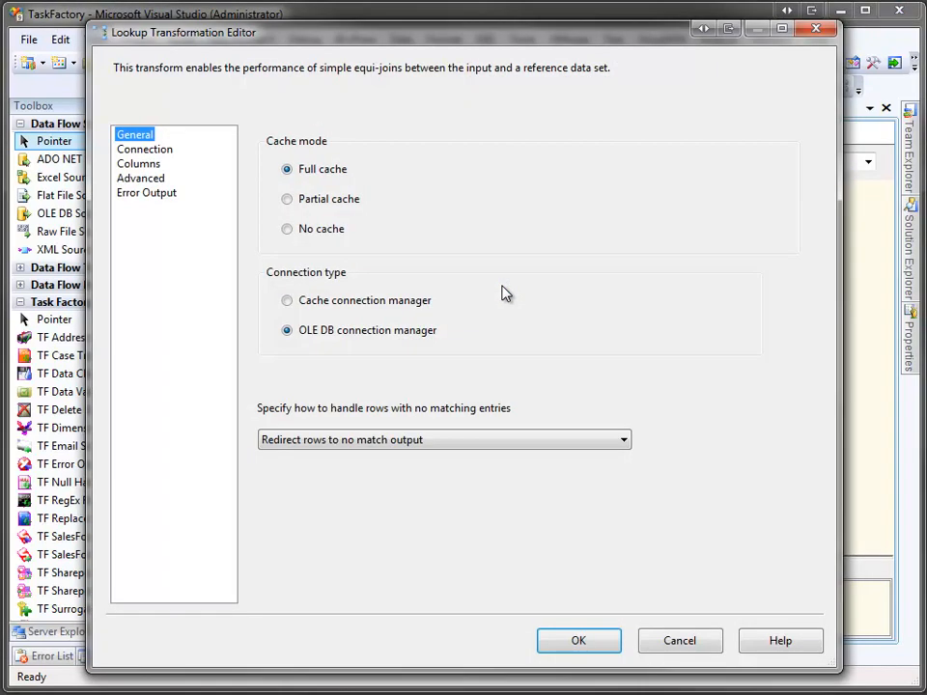
{"action": "left_click", "coordinate": [147, 152]}
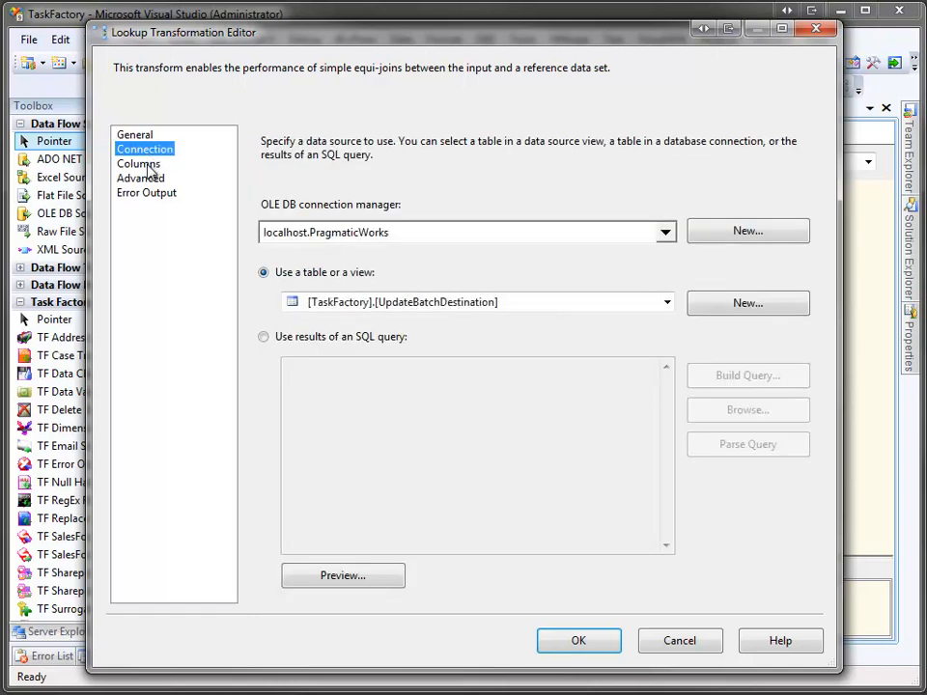
{"action": "left_click", "coordinate": [146, 164]}
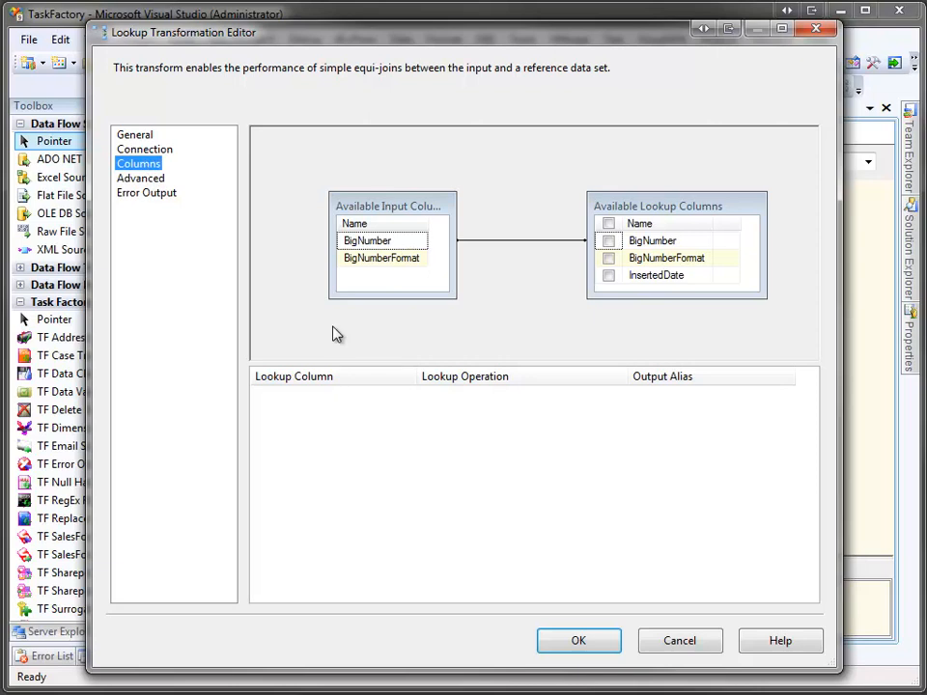
{"action": "left_click", "coordinate": [554, 648]}
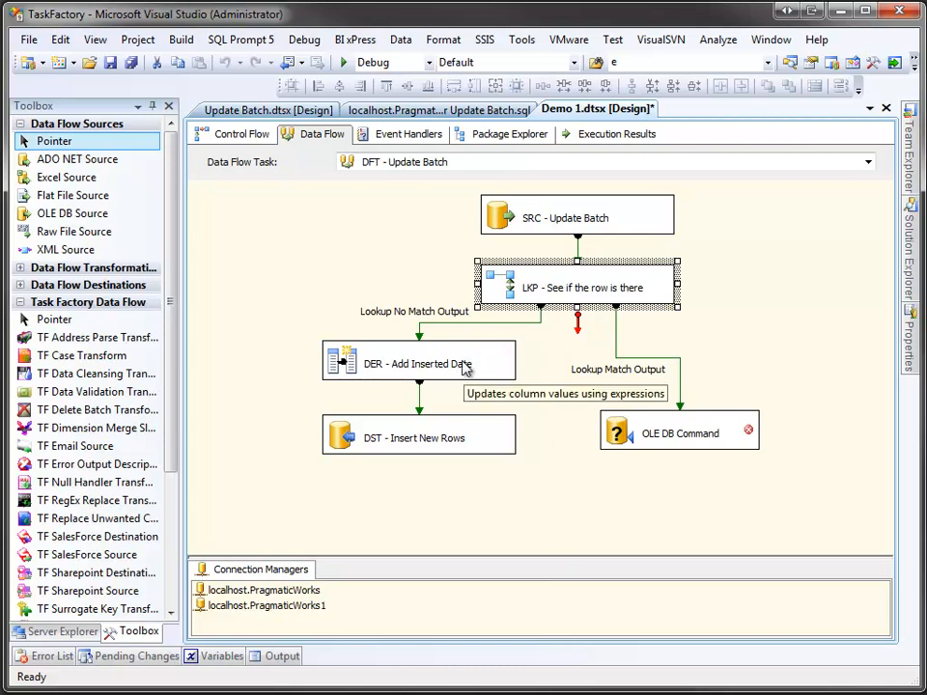
- Review the derived column expression in DER - Add Inserted Date and the connection and mappings of DST - Insert New Rows
{"action": "double_click", "coordinate": [351, 368]}
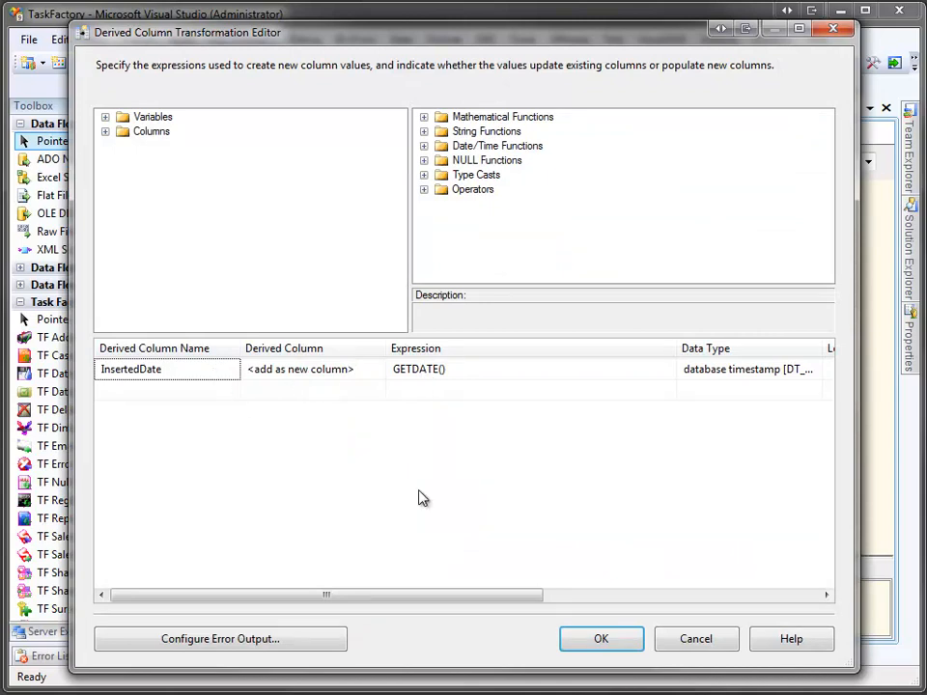
{"action": "left_click", "coordinate": [600, 638]}
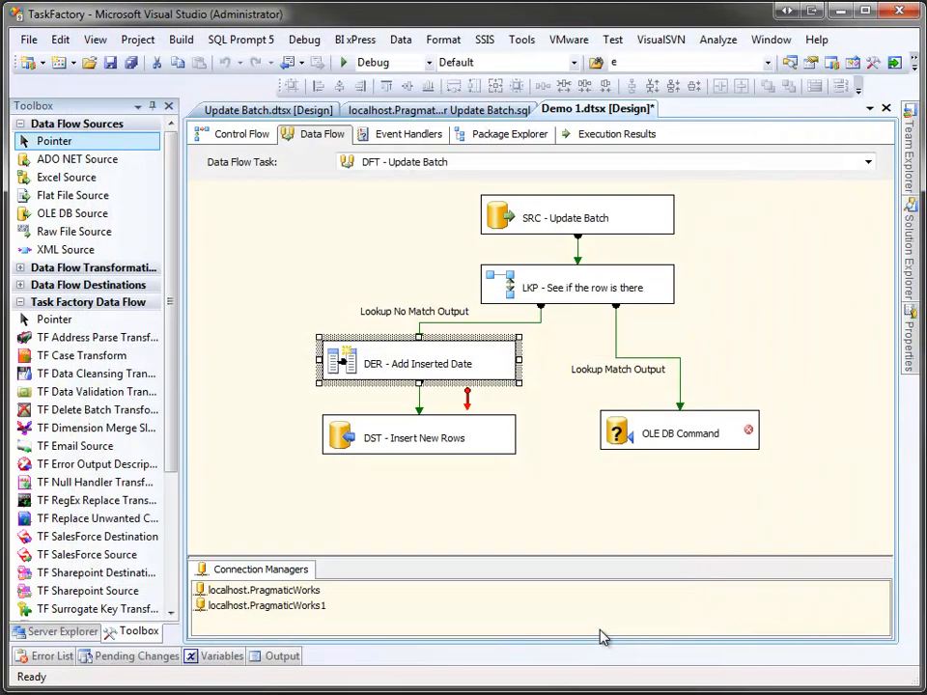
{"action": "left_click", "coordinate": [350, 443]}
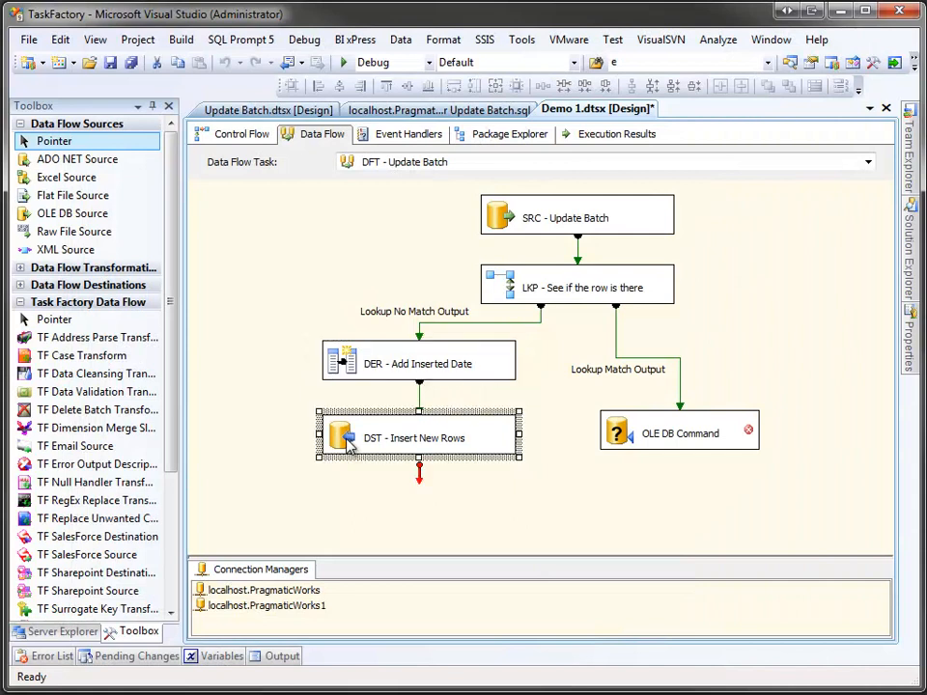
{"action": "double_click", "coordinate": [351, 443]}
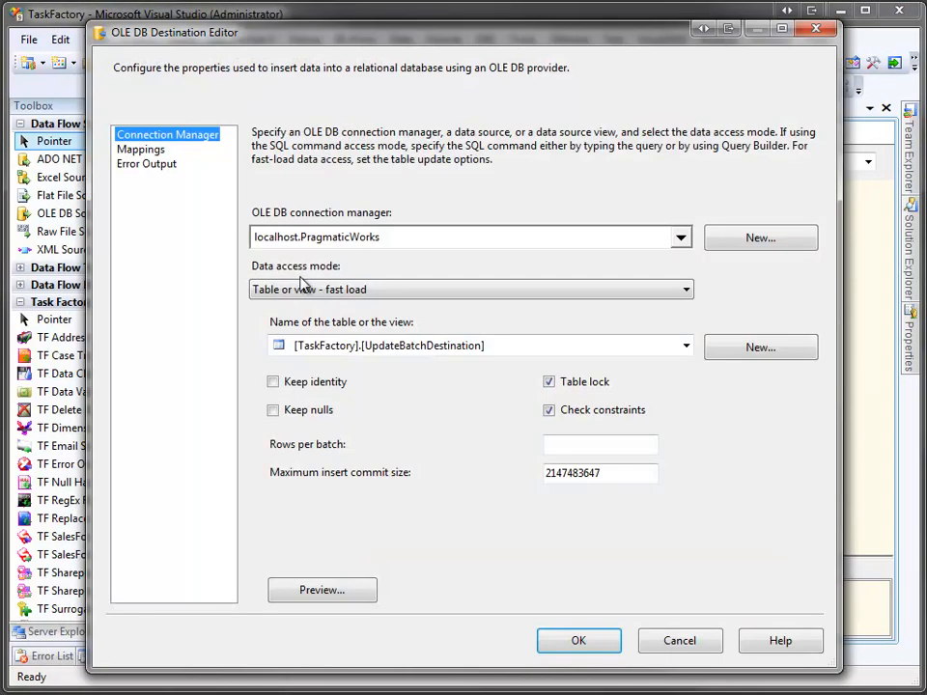
{"action": "left_click", "coordinate": [145, 151]}
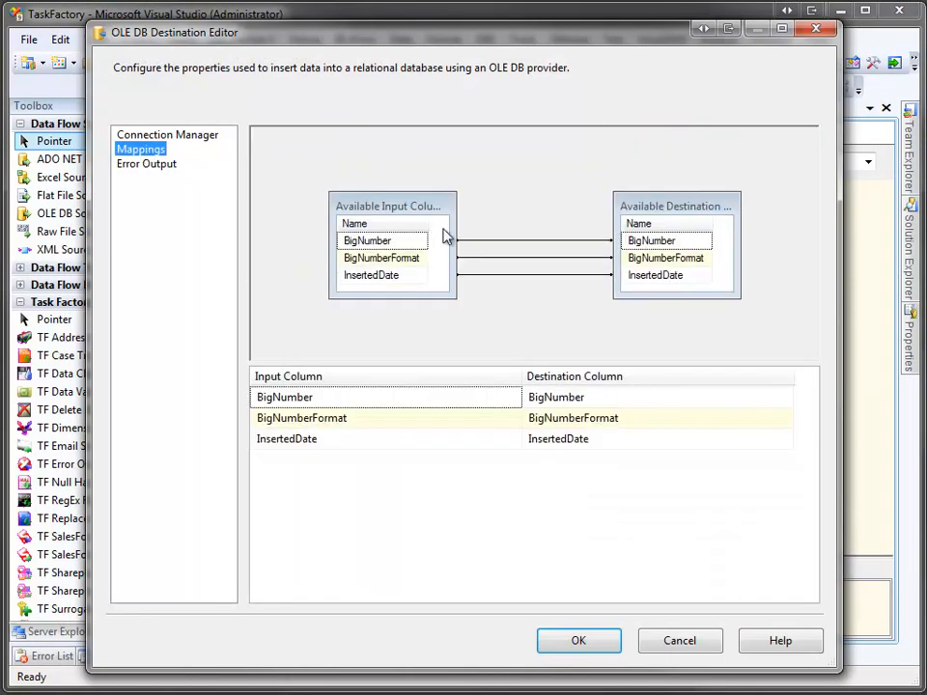
{"action": "left_click", "coordinate": [560, 642]}
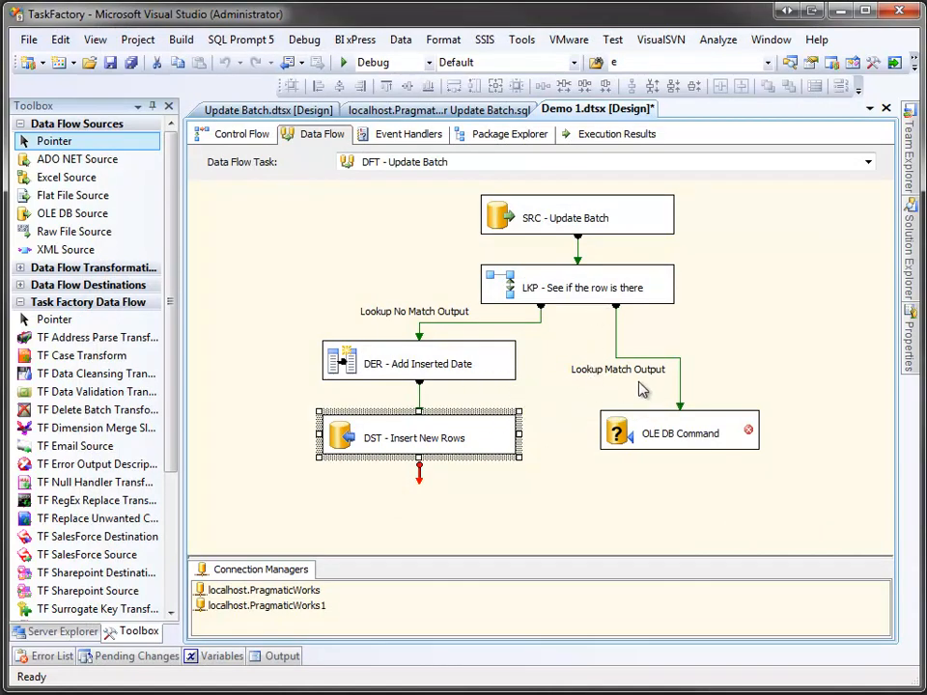
- Delete the OLE DB Command from the data flow
{"action": "mouse_move", "coordinate": [636, 453]}
{"action": "mouse_move", "coordinate": [600, 466]}
{"action": "left_click", "coordinate": [622, 439]}
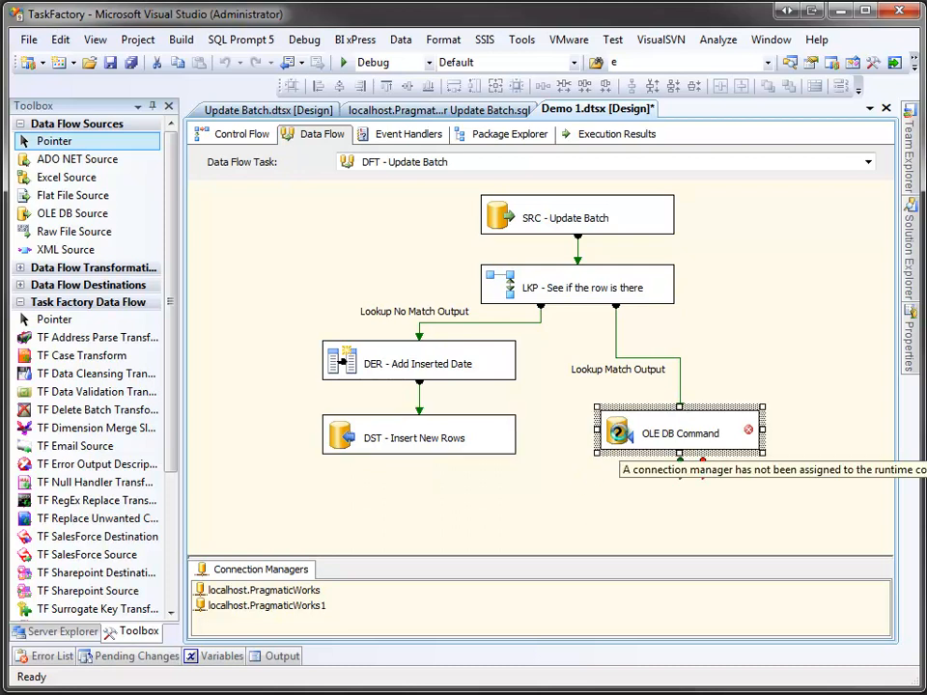
{"action": "key", "text": "Delete"}
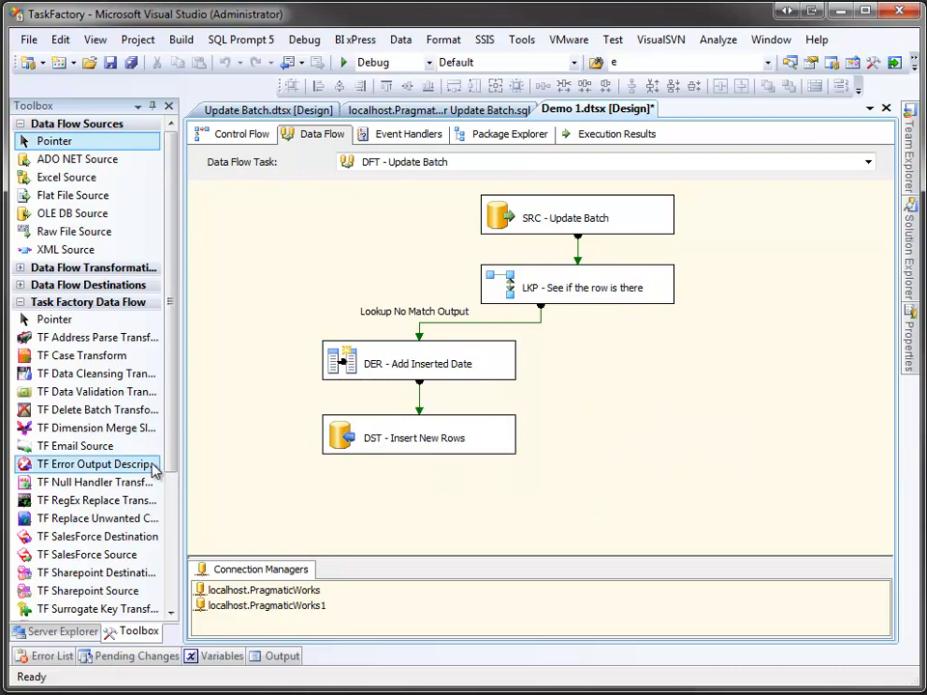
- Add a widened TF Update Batch Transform in place of the removed command and connect the lookup's Lookup Match Output to it
{"action": "scroll", "coordinate": [166, 473], "scroll_direction": "down", "scroll_amount": 1}
{"action": "left_click_drag", "start_coordinate": [166, 473], "coordinate": [166, 598]}
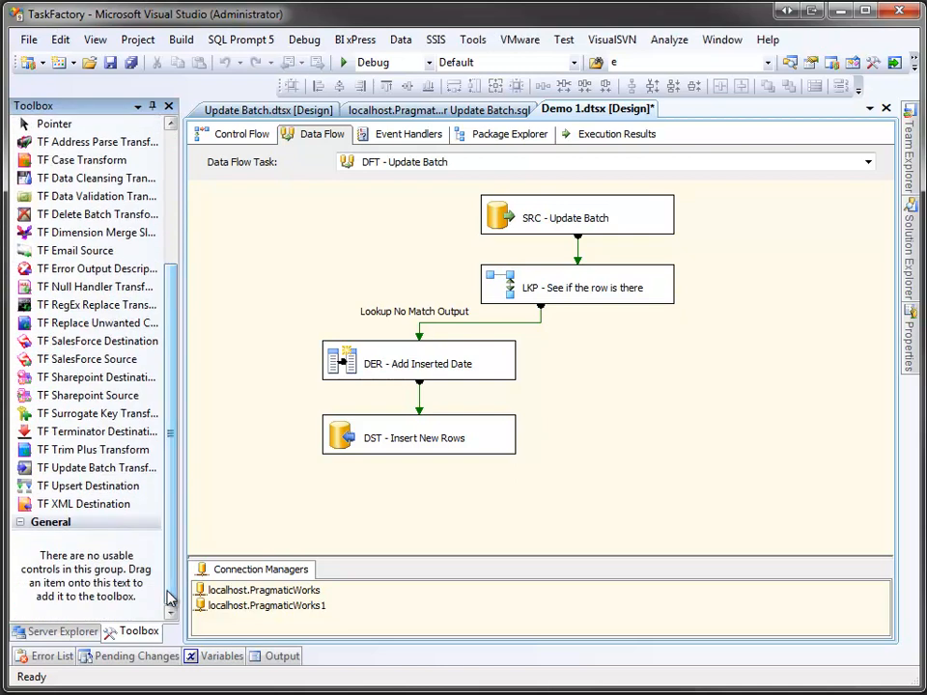
{"action": "left_click_drag", "start_coordinate": [124, 473], "coordinate": [606, 426]}
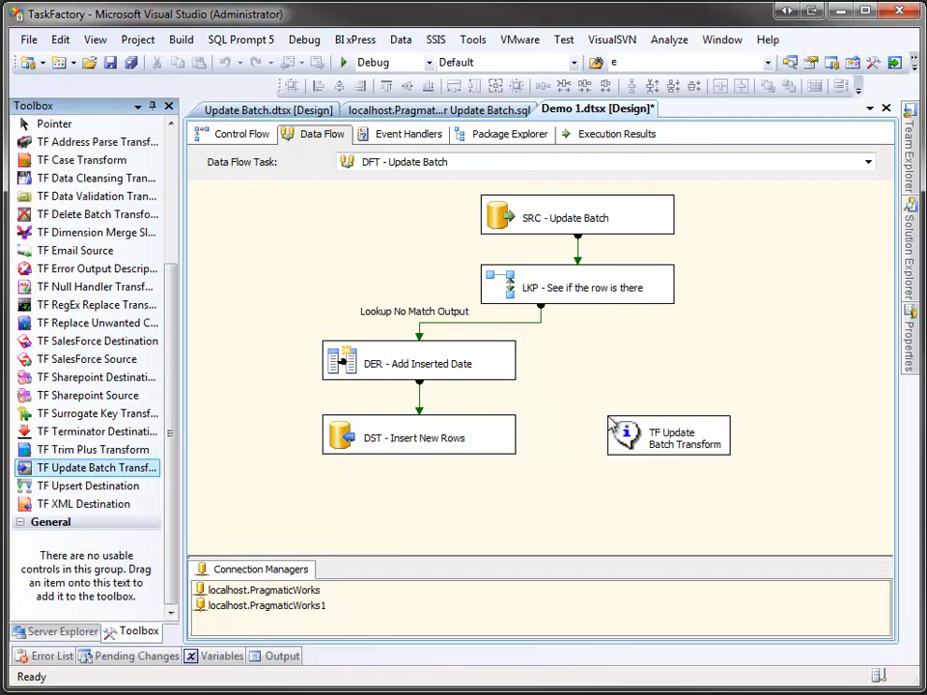
{"action": "left_click_drag", "start_coordinate": [736, 434], "coordinate": [795, 434]}
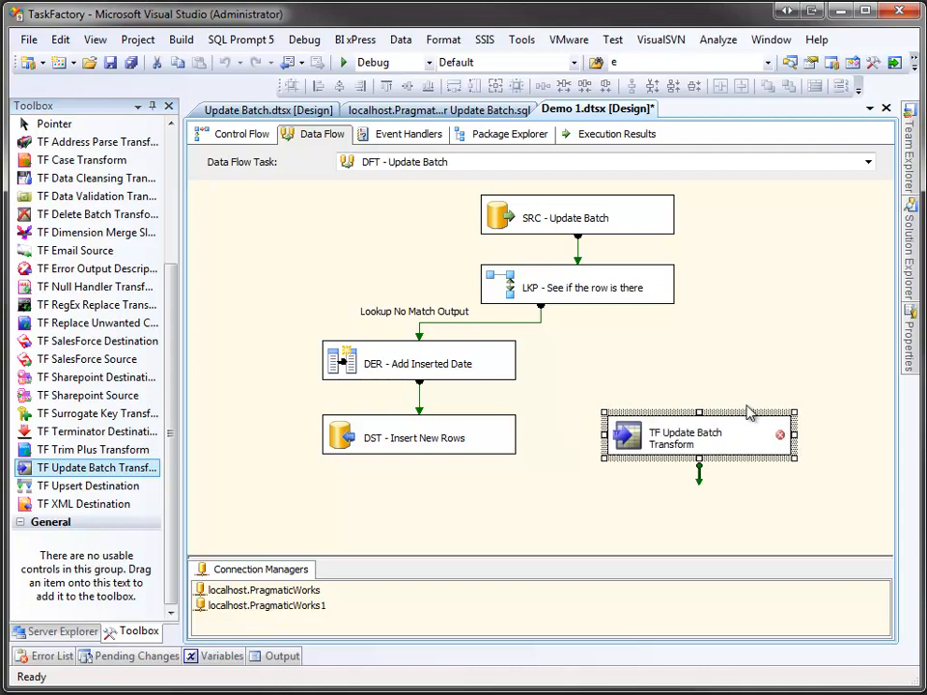
{"action": "left_click", "coordinate": [580, 301]}
{"action": "left_click_drag", "start_coordinate": [577, 327], "coordinate": [652, 436]}
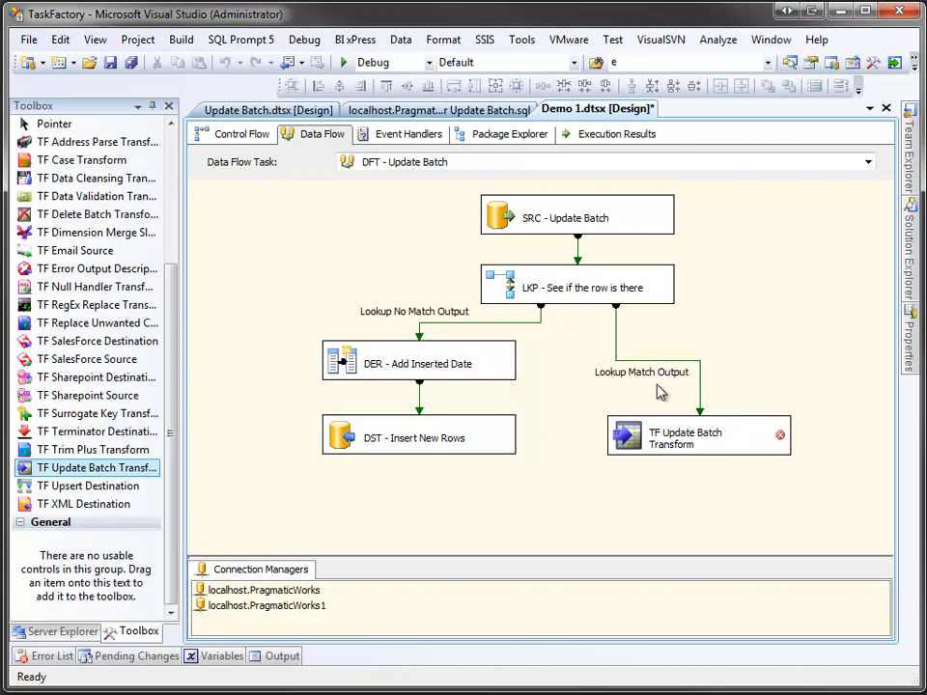
- Set the Update Batch Transform's connection manager to localhost.PragmaticWorks1 and its table to update to TaskFactory.UpdateBatchDestination
{"action": "left_click", "coordinate": [637, 443]}
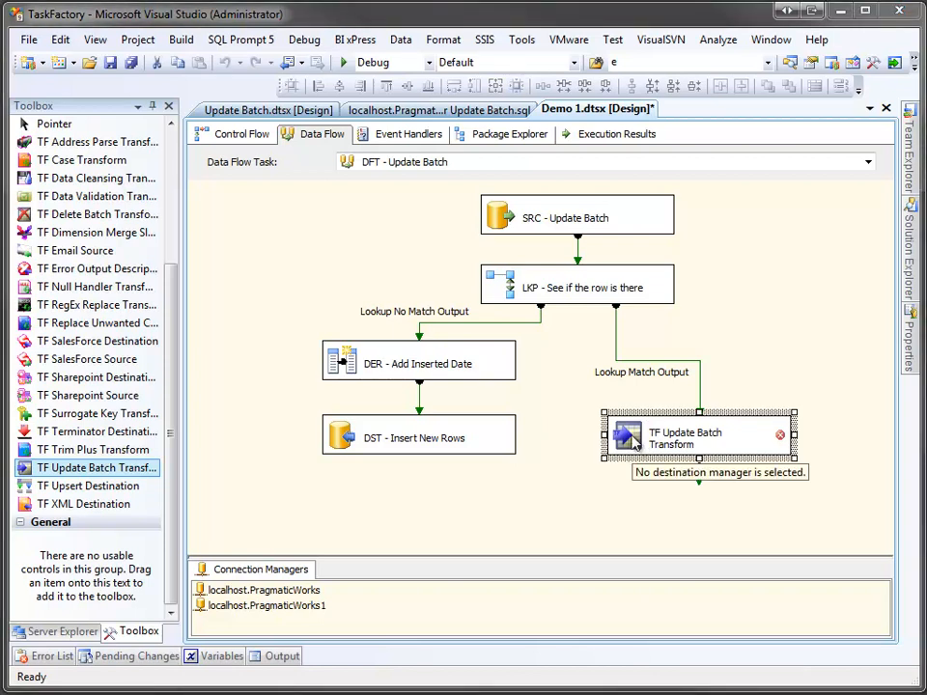
{"action": "double_click", "coordinate": [623, 437]}
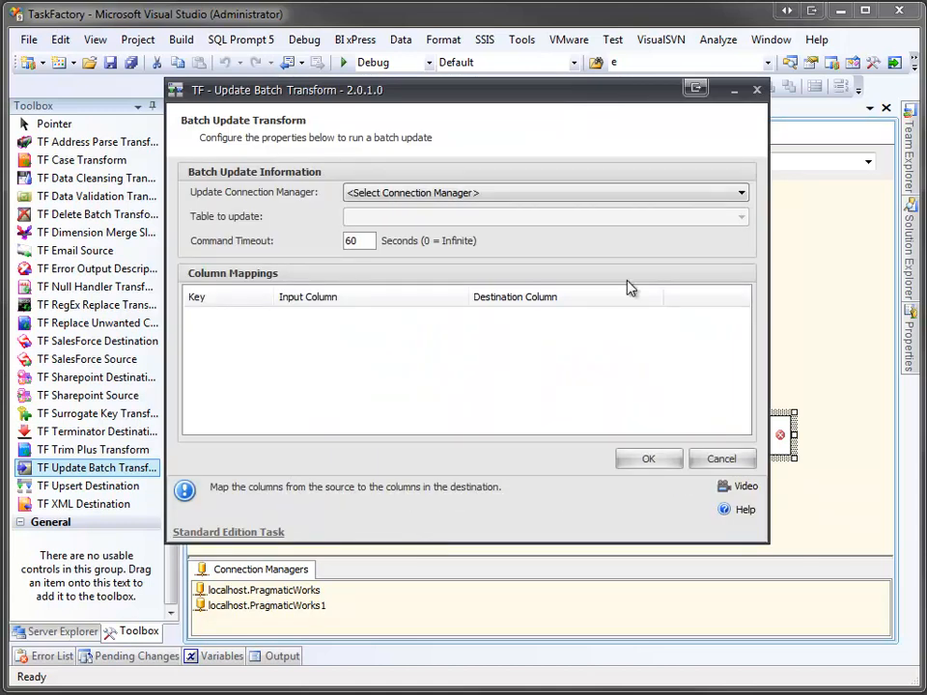
{"action": "left_click", "coordinate": [629, 201]}
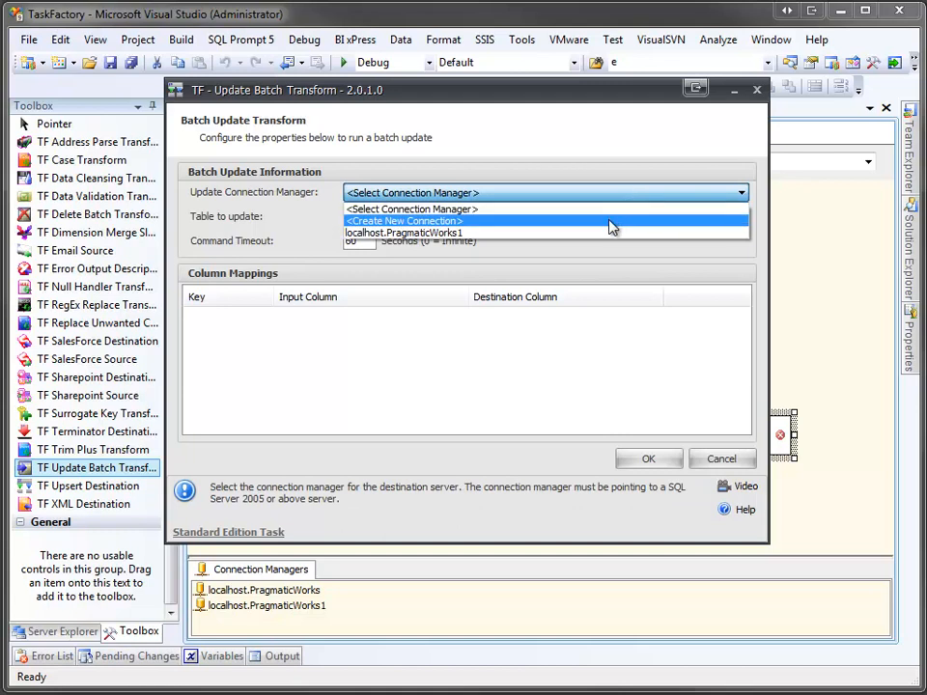
{"action": "left_click", "coordinate": [608, 235]}
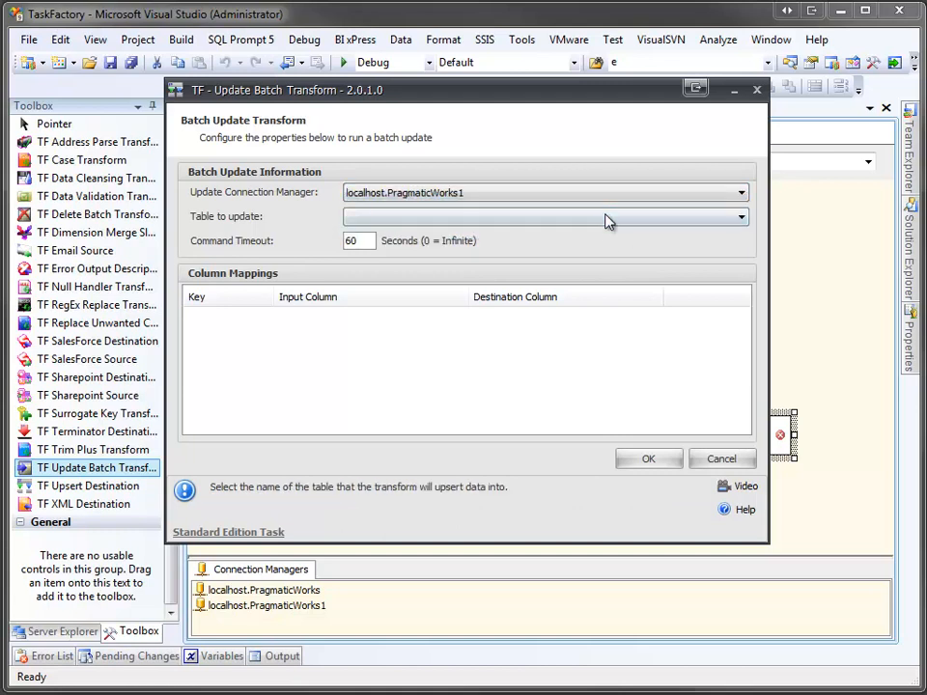
{"action": "left_click", "coordinate": [610, 218]}
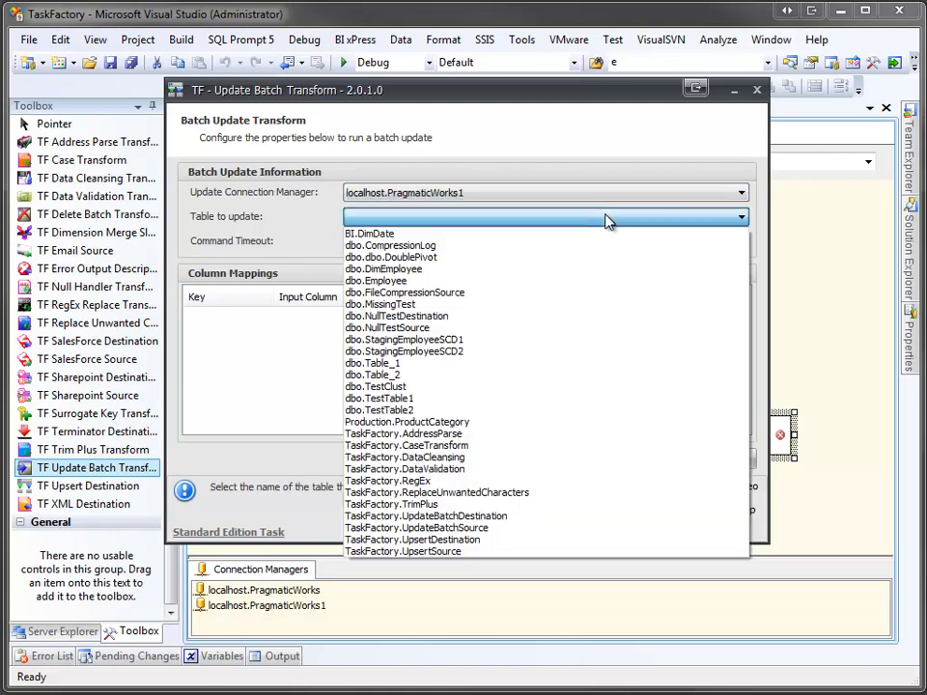
{"action": "left_click", "coordinate": [480, 517]}
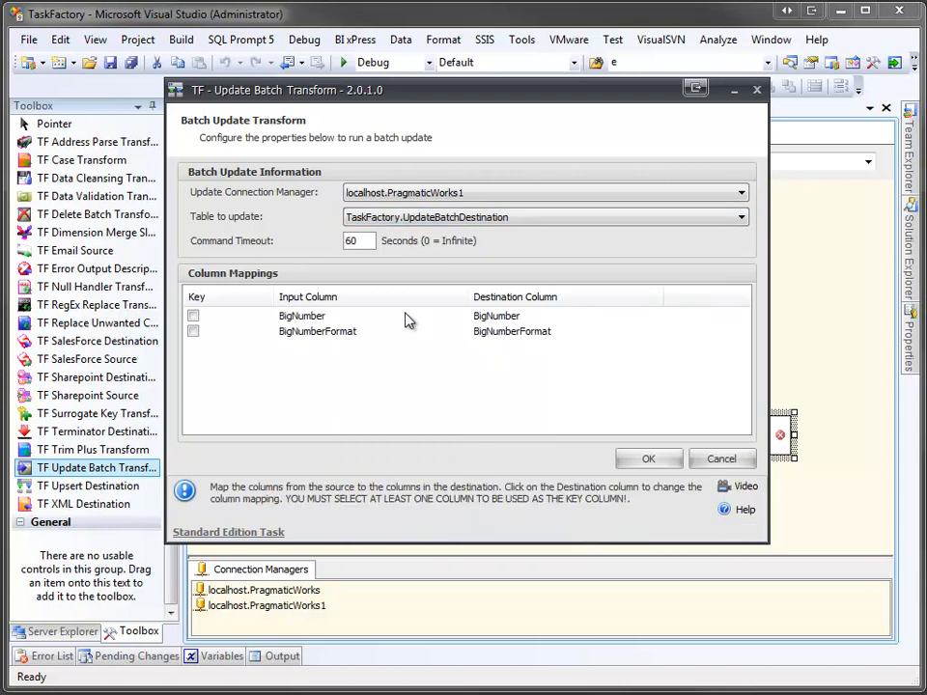
- Mark BigNumber as the key column in the batch update mappings and apply the transform's settings
{"action": "left_click", "coordinate": [498, 336]}
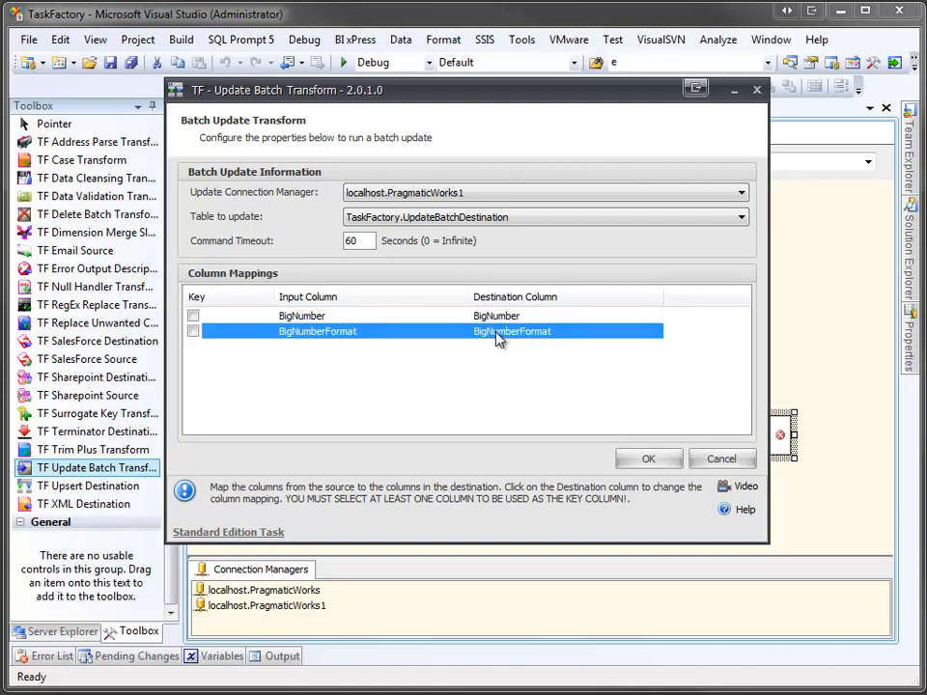
{"action": "left_click", "coordinate": [193, 316]}
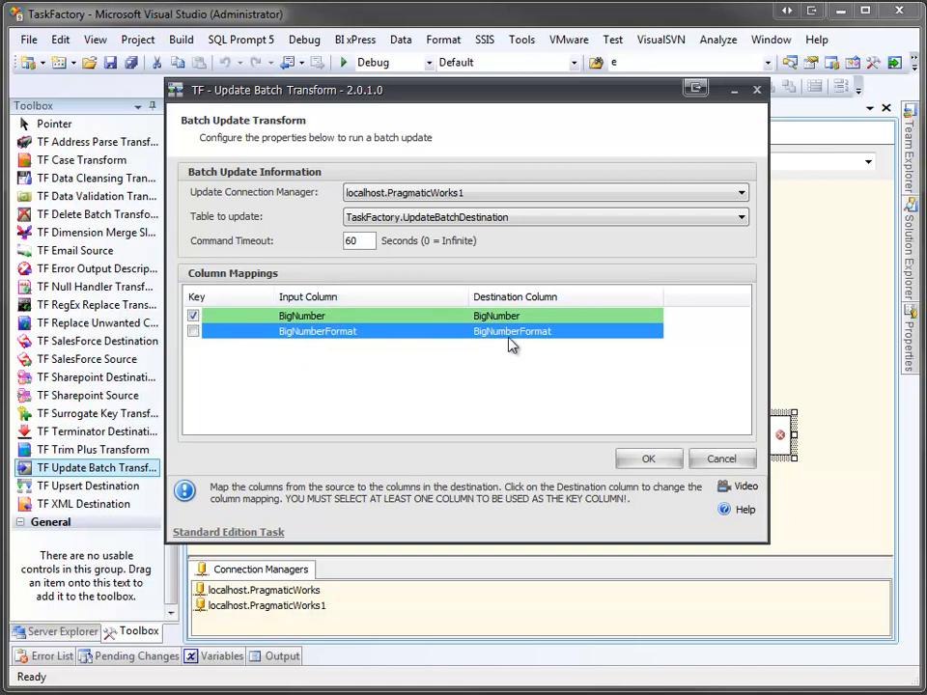
{"action": "left_click", "coordinate": [643, 459]}
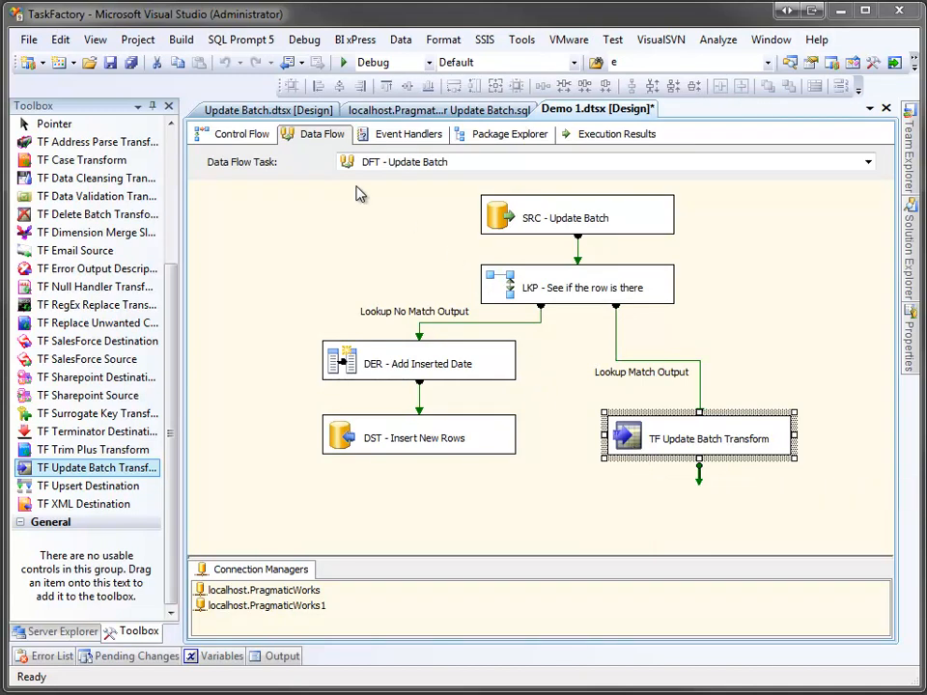
- Run the Demo 1 package in debug mode and stop debugging once execution completes
{"action": "left_click", "coordinate": [343, 62]}
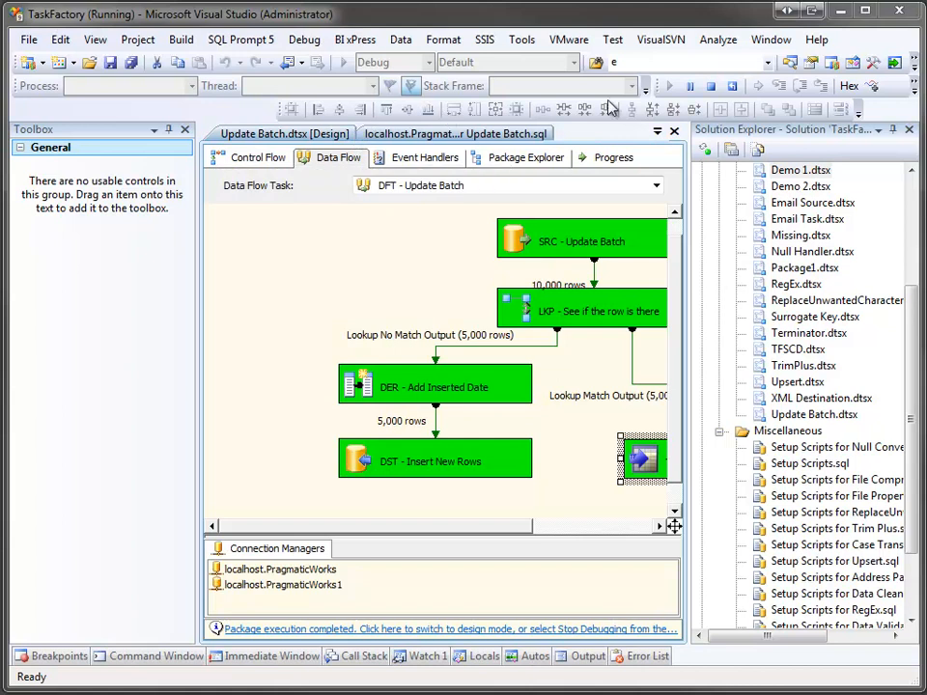
{"action": "left_click", "coordinate": [710, 86]}
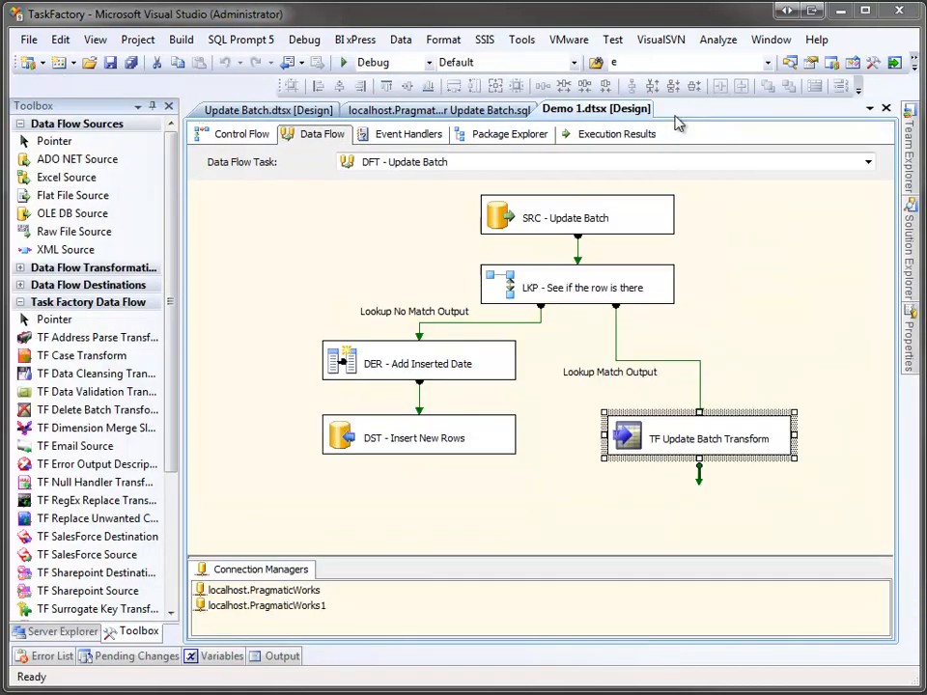
- Rerun the selected SELECT queries in Update Batch.sql, inspect the destination rows around BigNumber 5000, and return to the Demo 1 package
{"action": "left_click", "coordinate": [498, 109]}
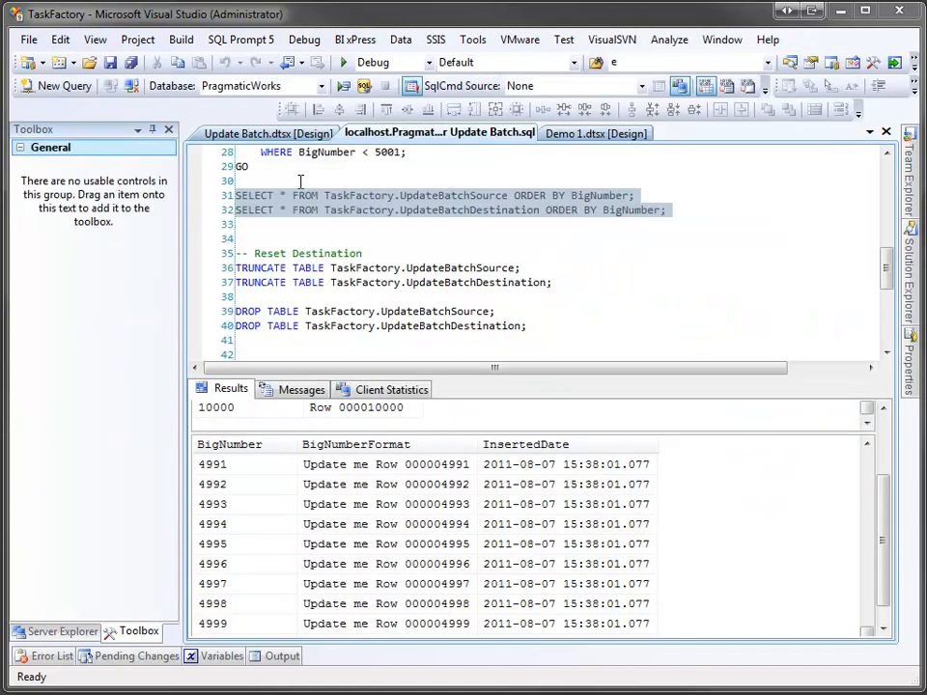
{"action": "left_click", "coordinate": [344, 86]}
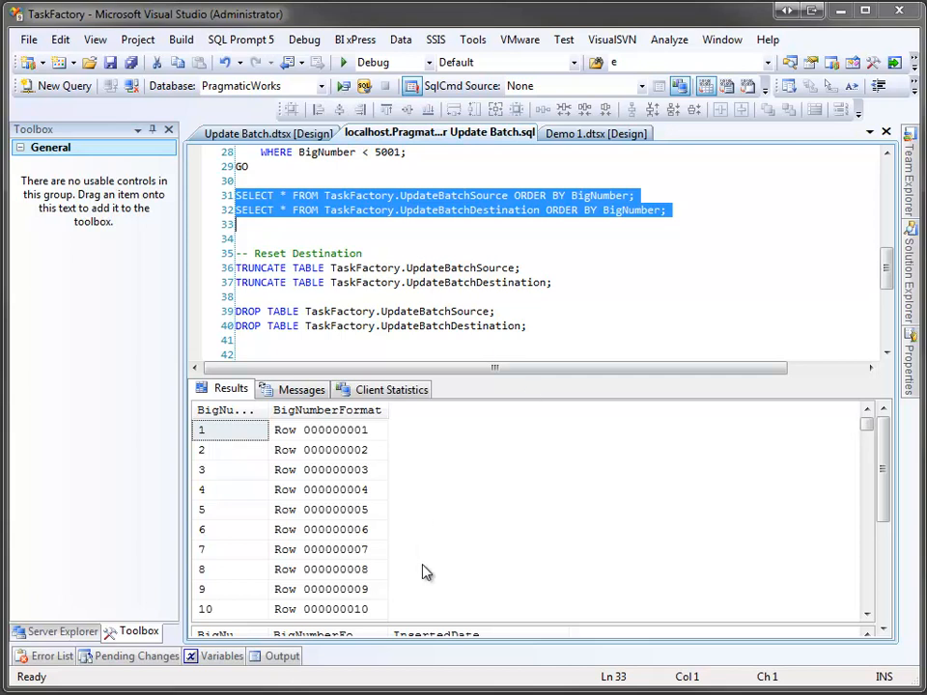
{"action": "left_click_drag", "start_coordinate": [883, 492], "coordinate": [885, 628]}
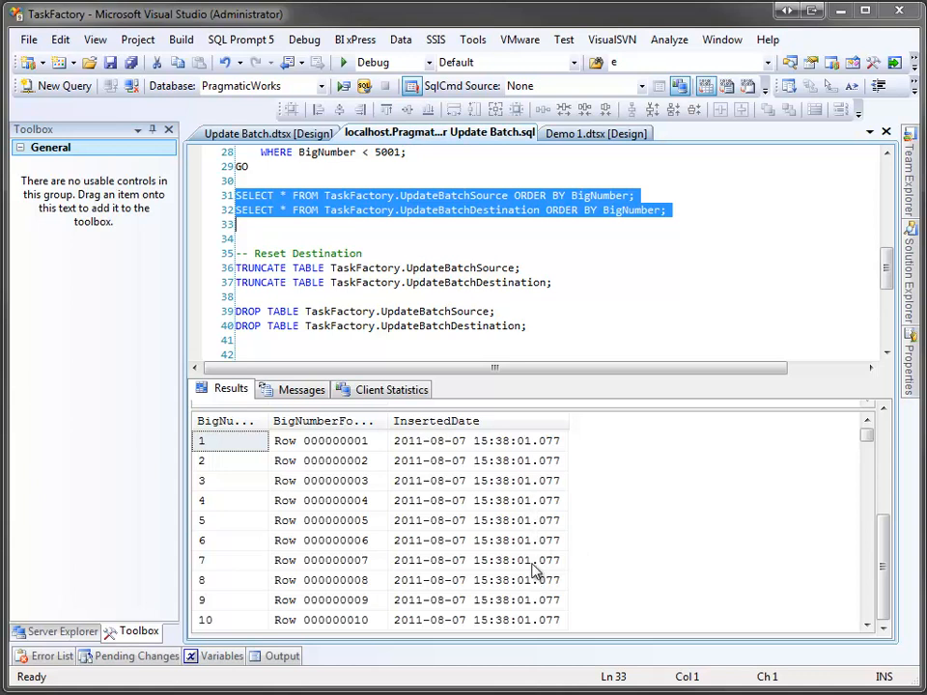
{"action": "left_click_drag", "start_coordinate": [866, 440], "coordinate": [868, 523]}
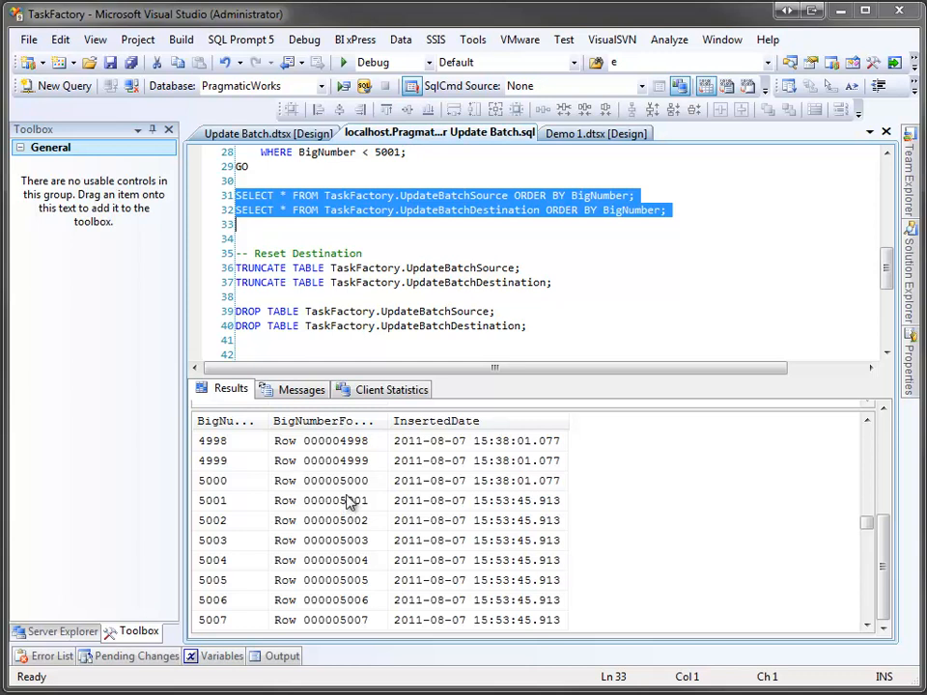
{"action": "left_click", "coordinate": [586, 136]}
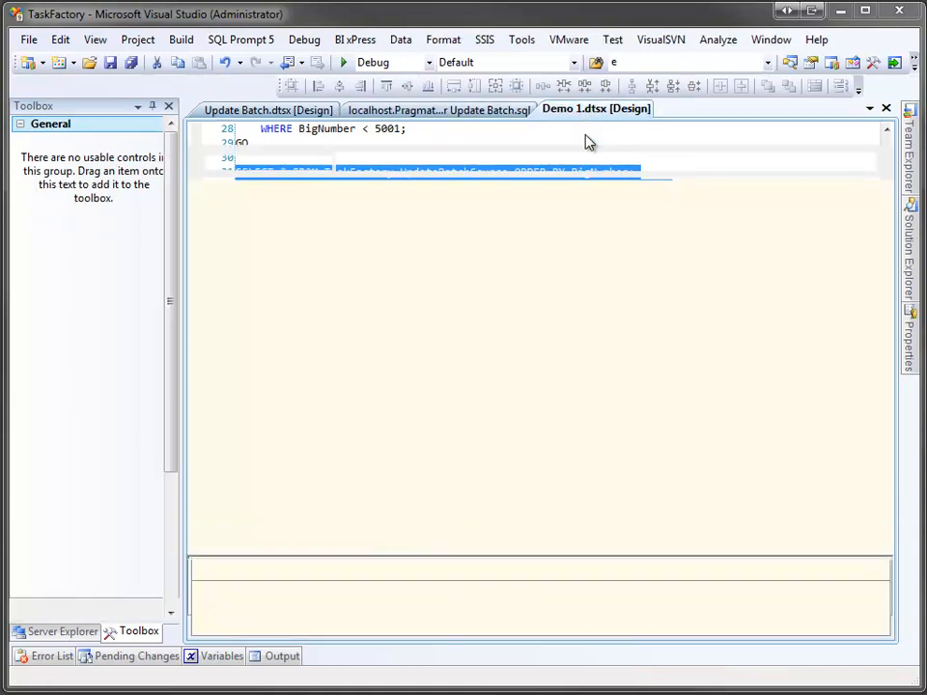